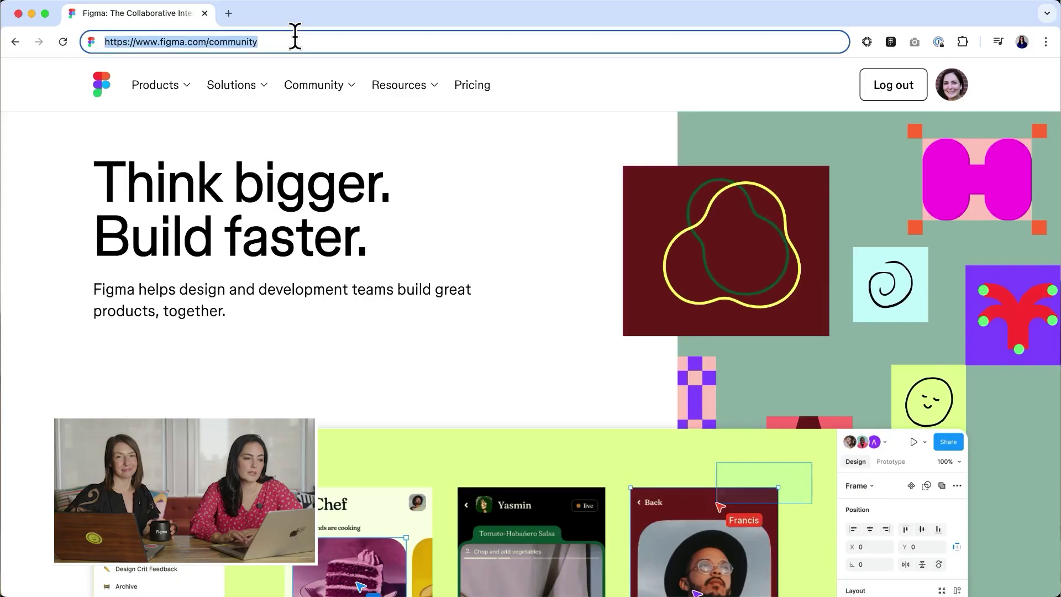
Search Figma Community for 'portfolio' and browse down the list of results
key("Return")
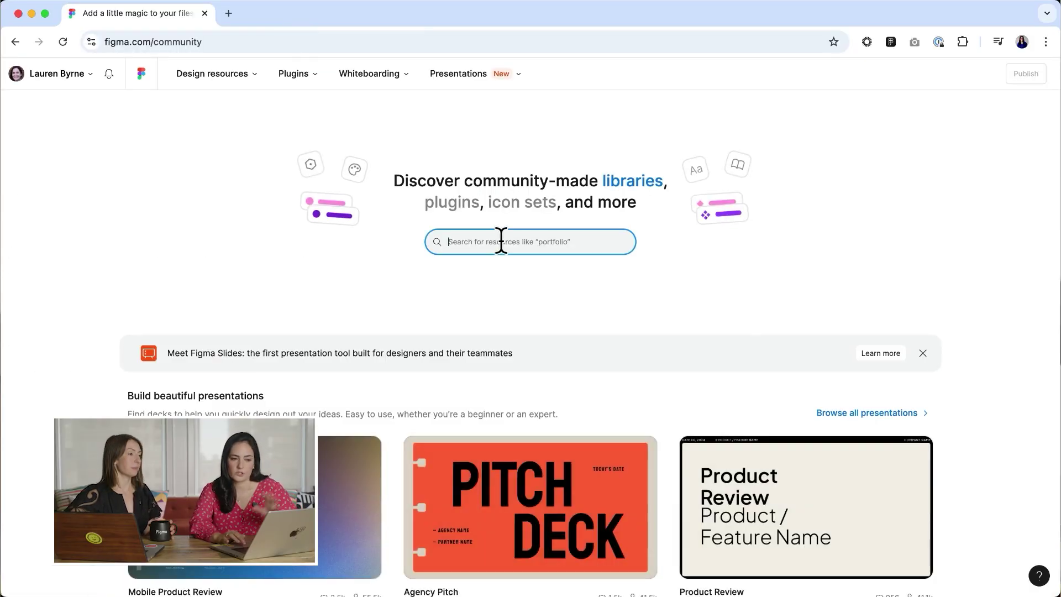
type("portfolio")
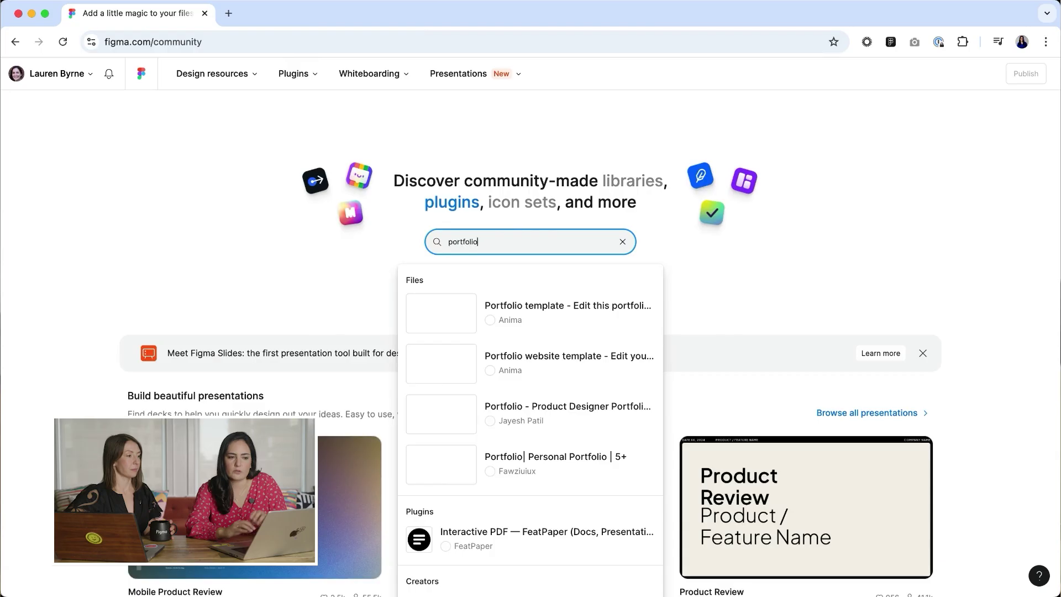
key("Return")
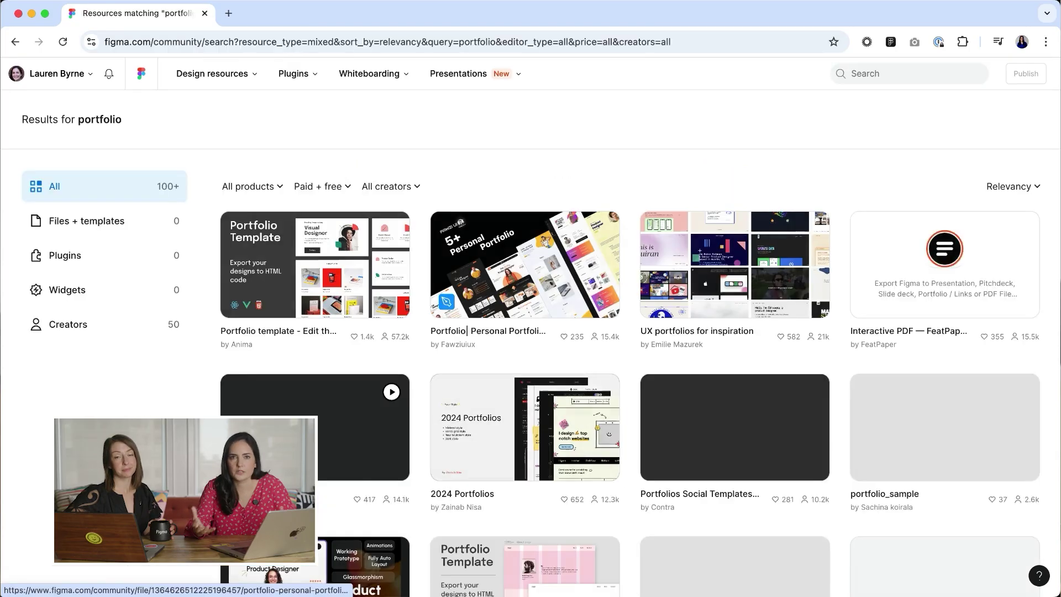
scroll(527, 358, "down", 6)
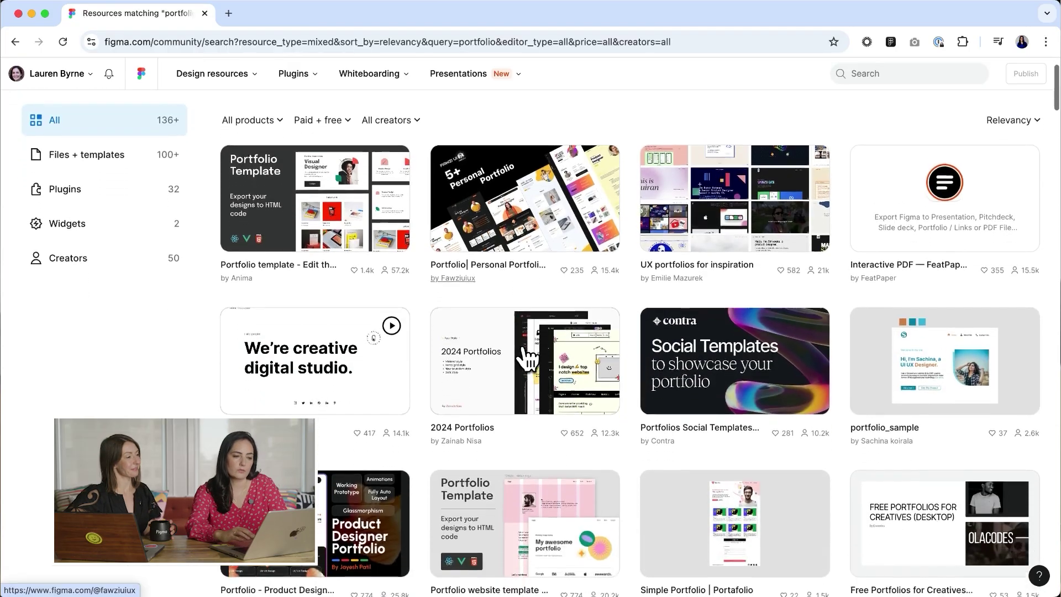
scroll(528, 358, "down", 2)
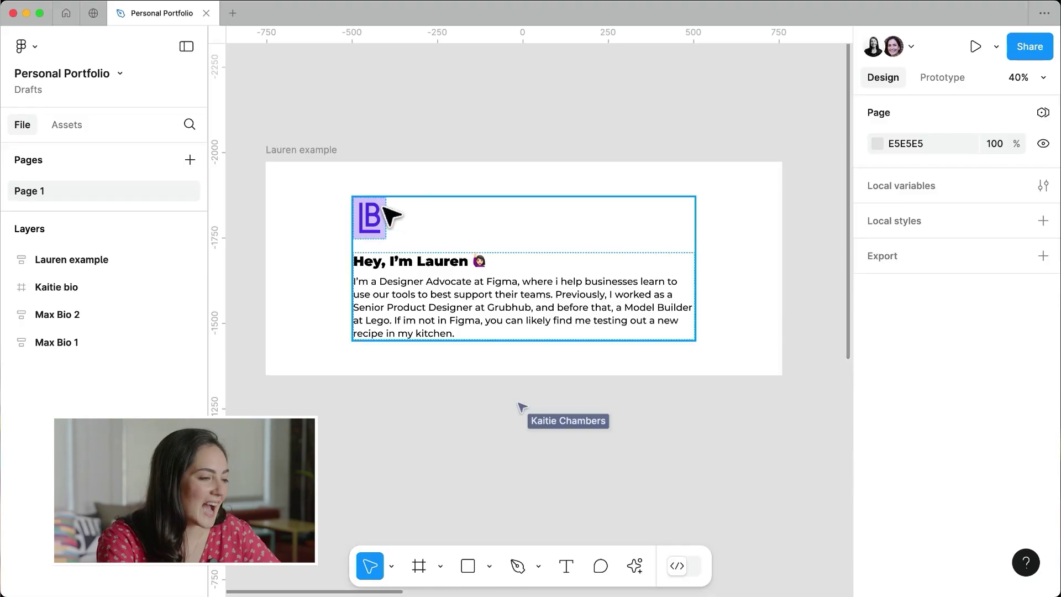
Inspect the Lauren example bio's inner Content frame, the whole bio frame, and its Content group
left_click(383, 242)
scroll(353, 226, "up", 10)
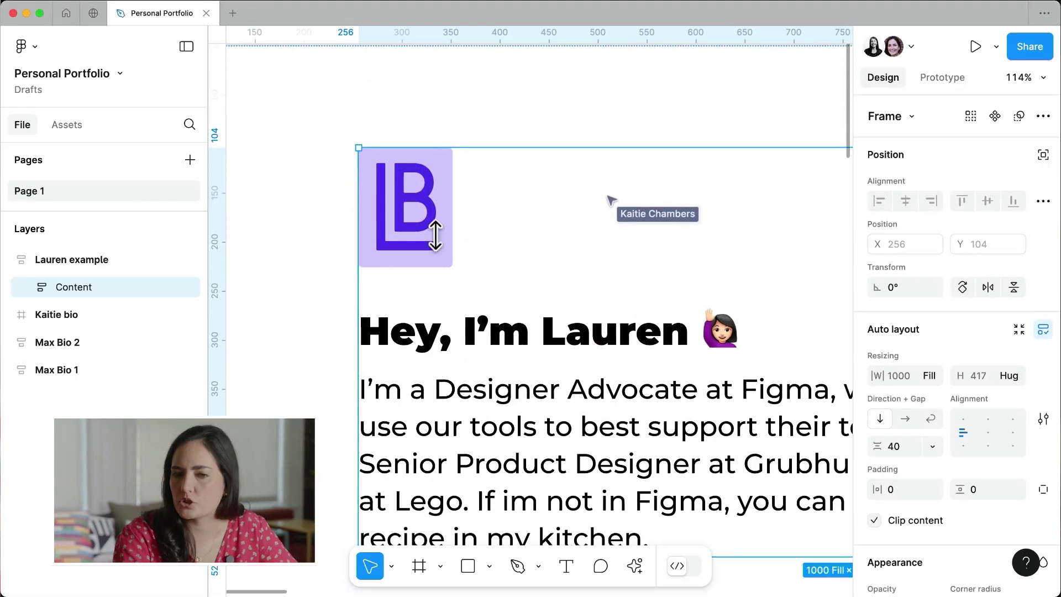
left_click(450, 116)
scroll(451, 116, "down", 2)
scroll(450, 116, "down", 4)
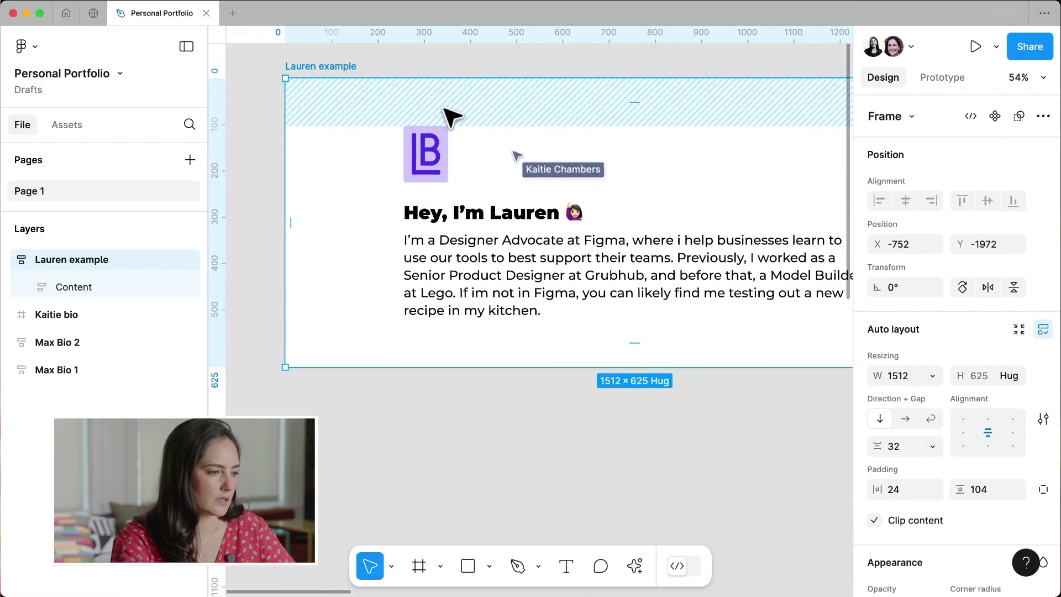
left_click(503, 232)
Select the bio's greeting heading, clear the selection, then follow the collaborator's live view
left_click(500, 227)
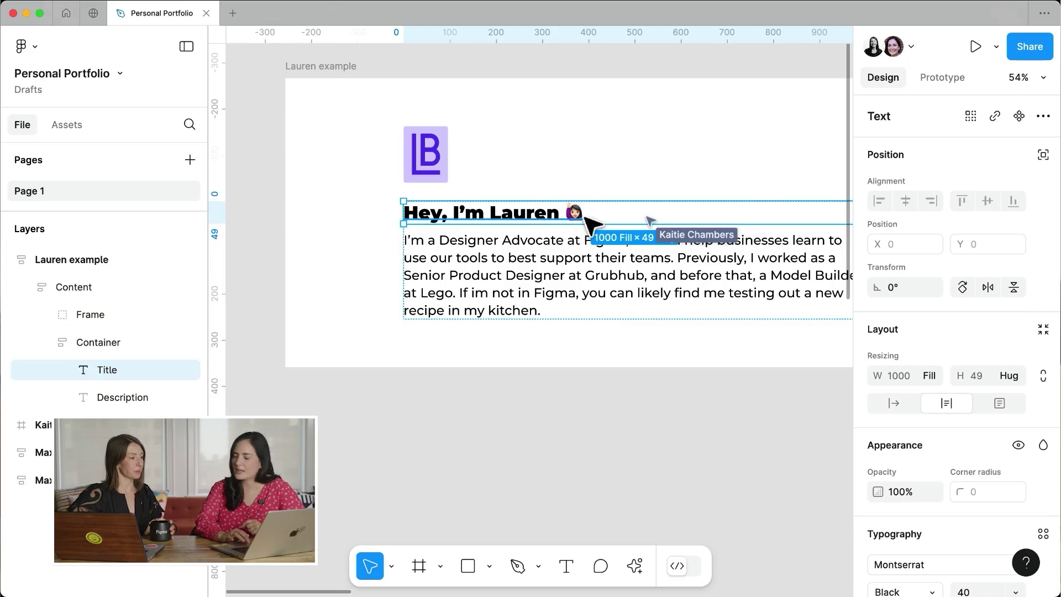
scroll(586, 219, "up", 5)
scroll(587, 219, "down", 4)
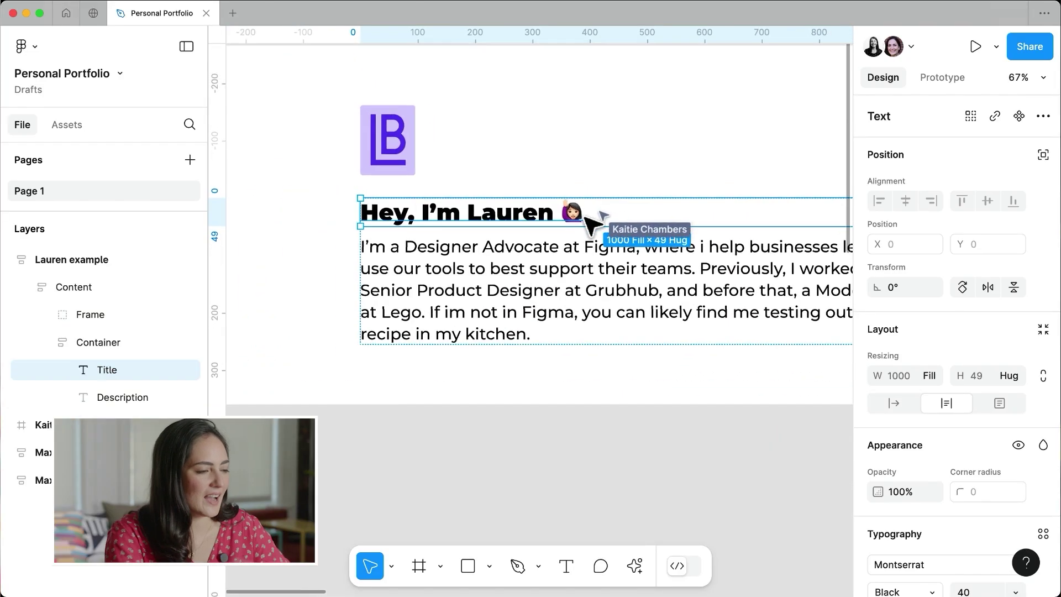
scroll(587, 221, "down", 1)
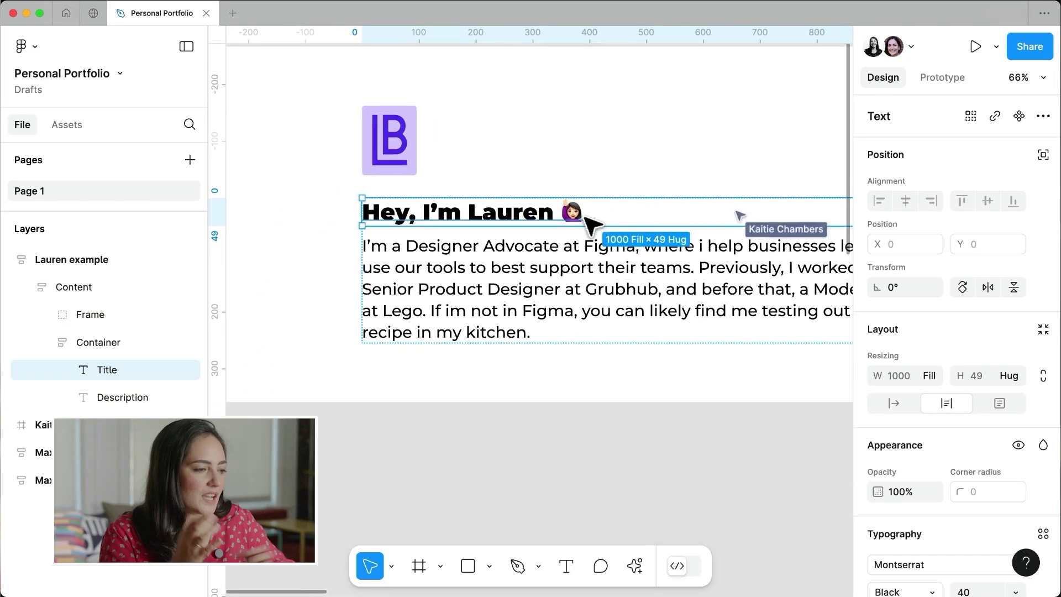
left_click(611, 455)
left_click(878, 46)
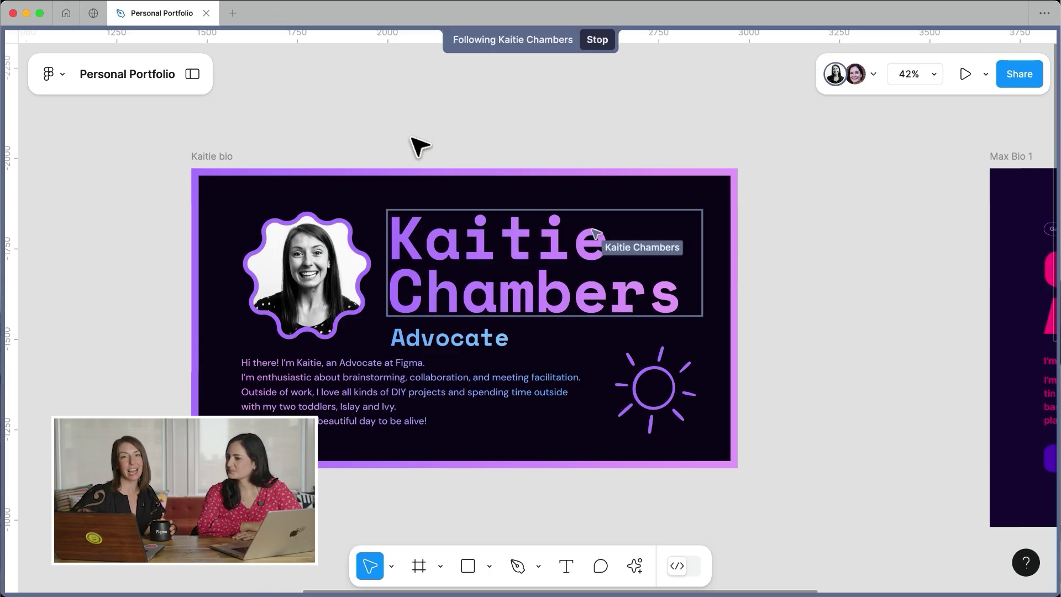
left_click(445, 253)
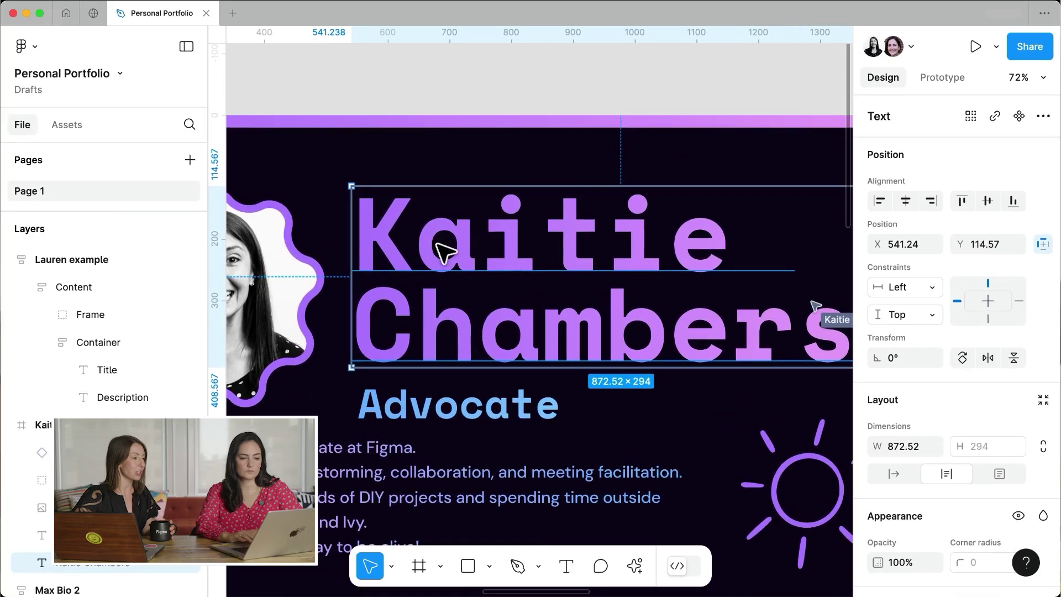
scroll(941, 387, "down", 10)
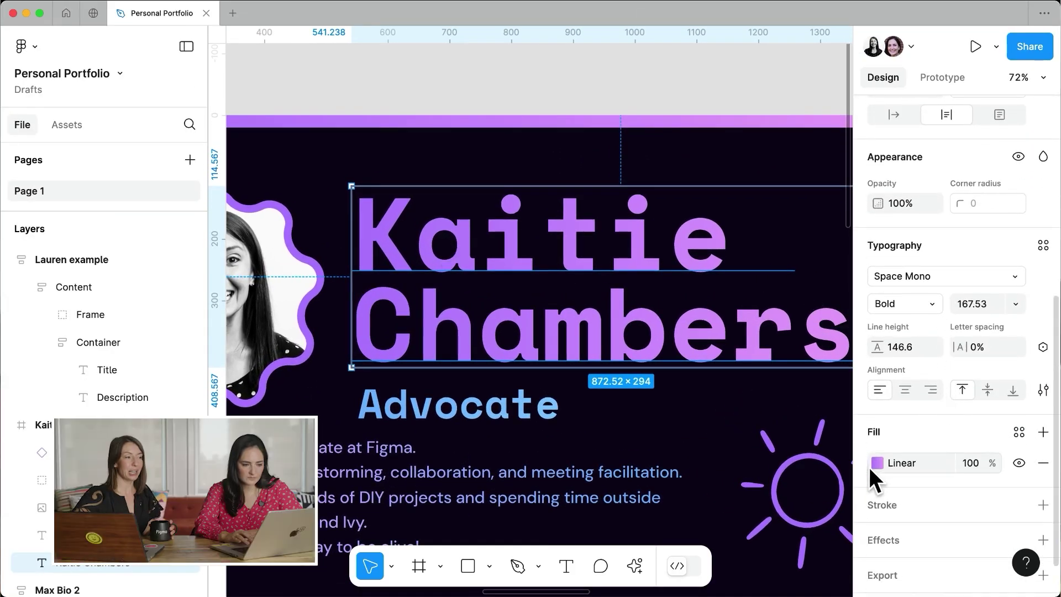
scroll(623, 441, "left", 10)
scroll(623, 441, "up", 5)
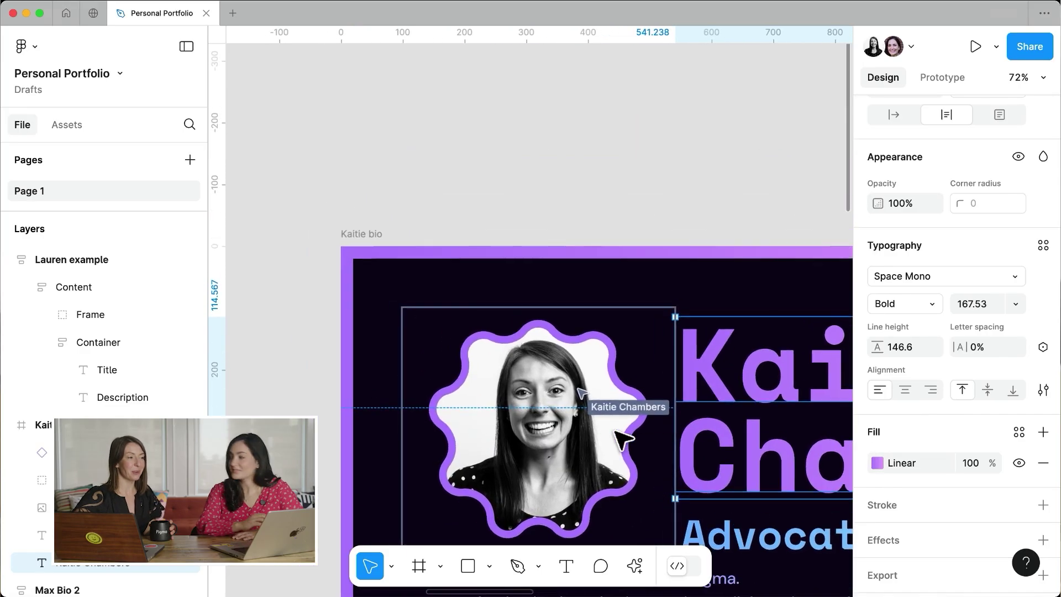
scroll(623, 440, "up", 5)
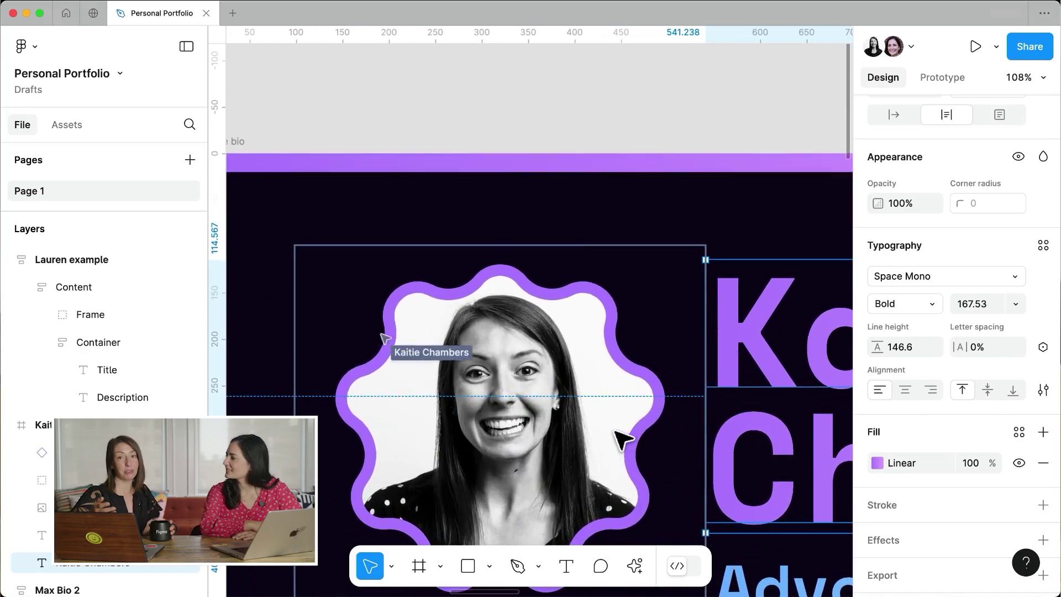
left_click(622, 441)
scroll(623, 440, "down", 8)
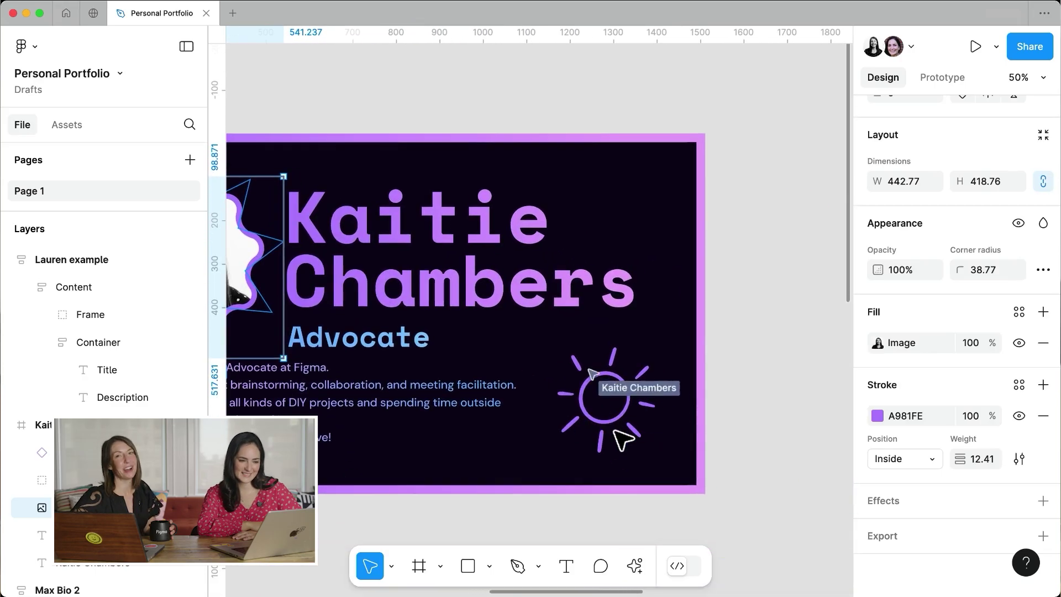
scroll(623, 440, "left", 8)
scroll(623, 440, "up", 1)
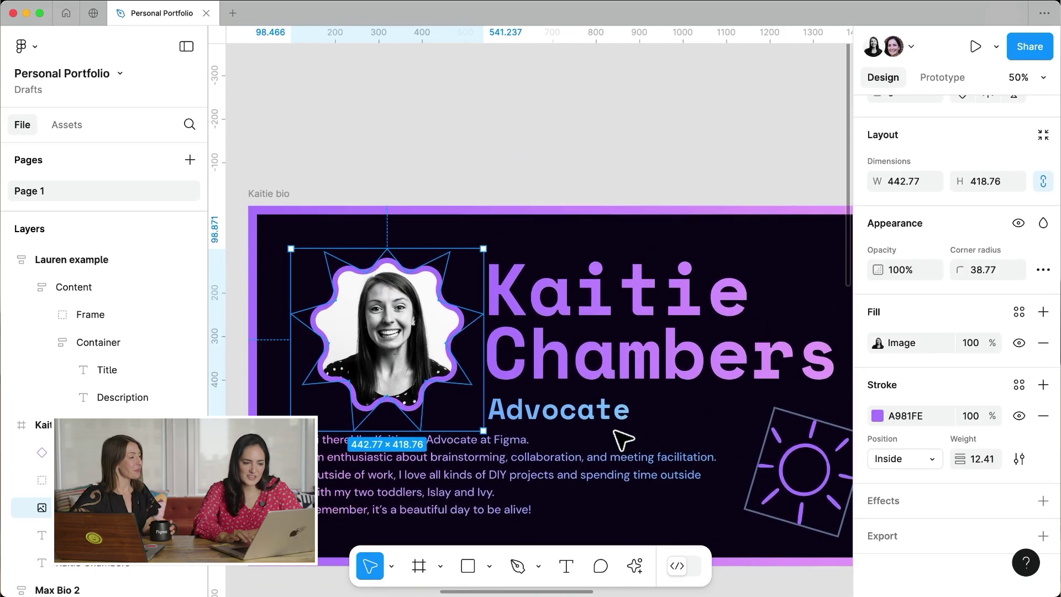
left_click(564, 427)
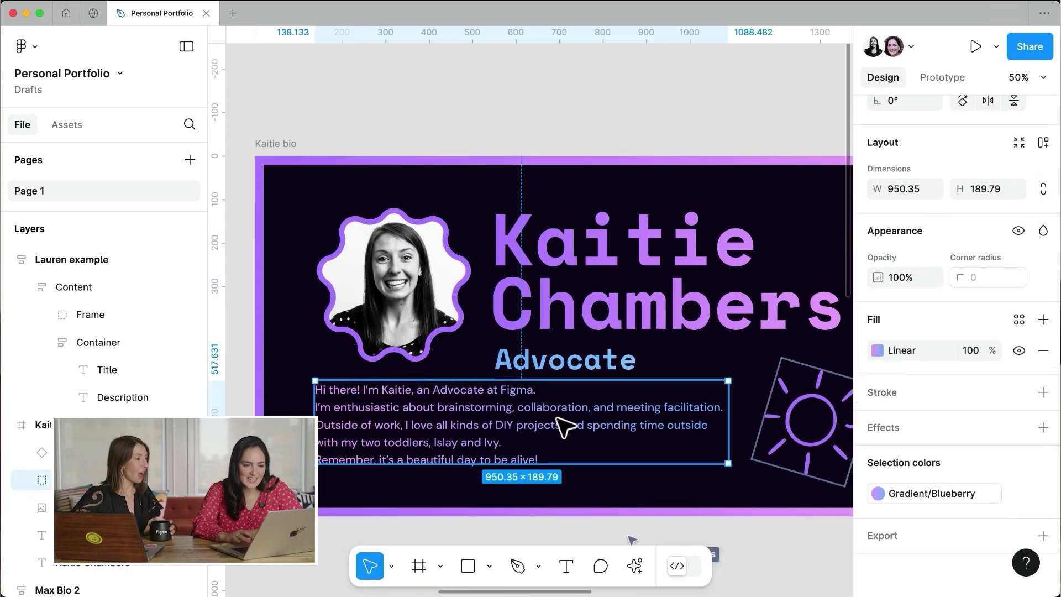
left_click(938, 490)
left_click(938, 490)
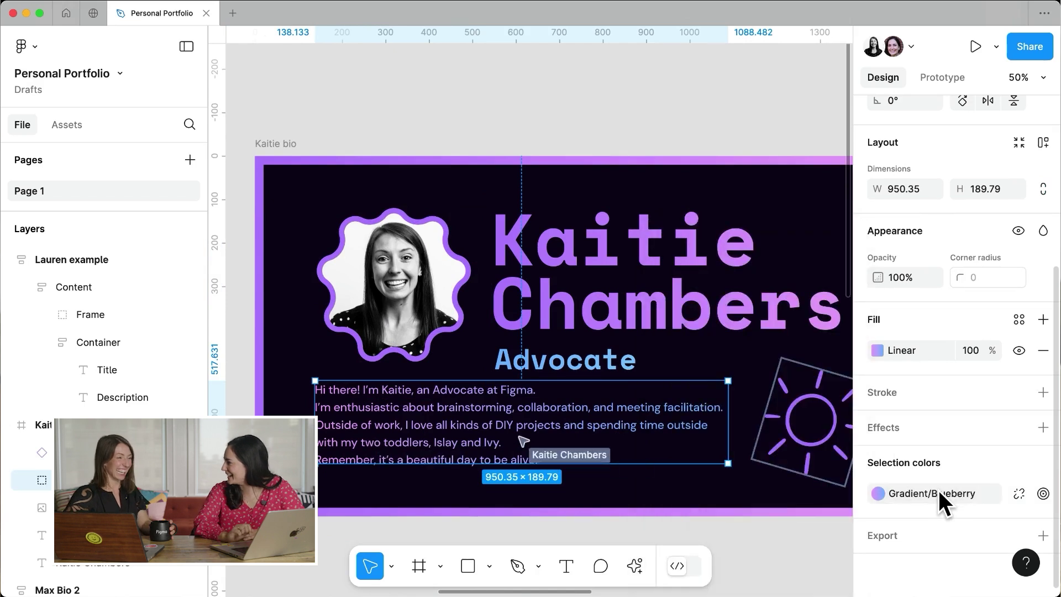
left_click(879, 349)
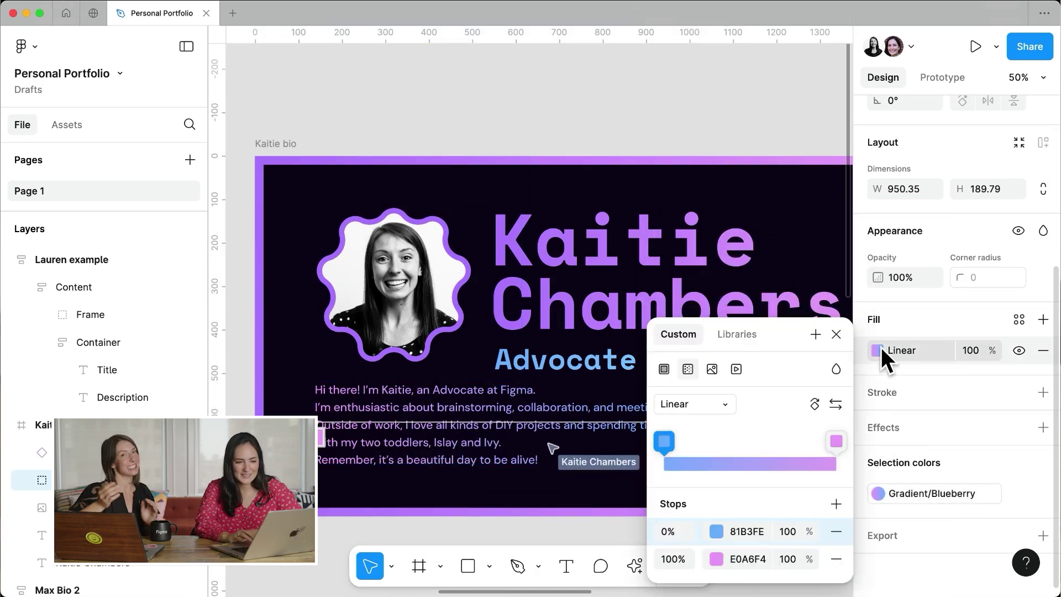
left_click(881, 347)
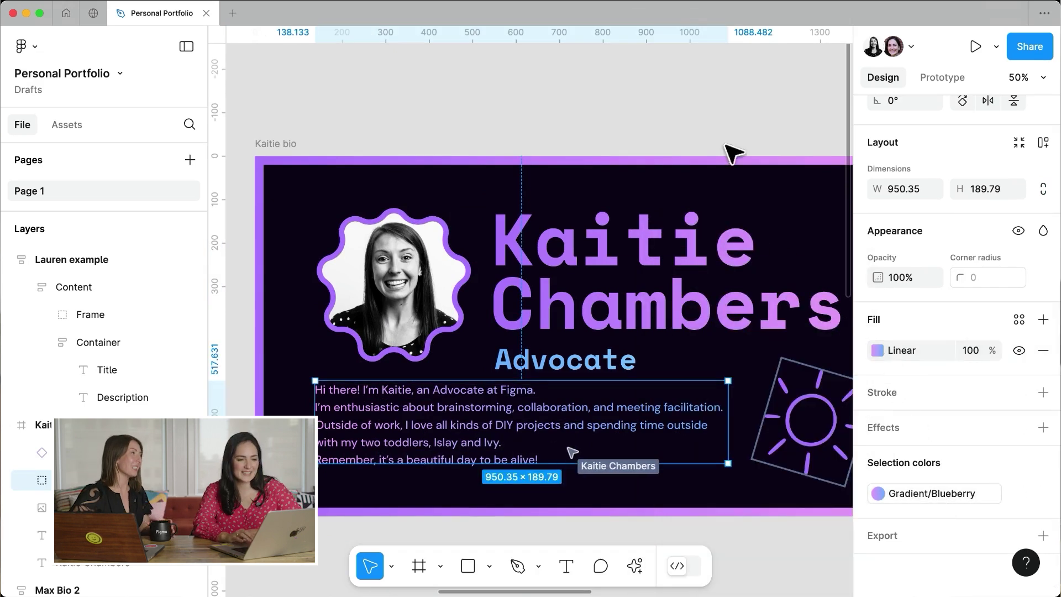
left_click(713, 115)
scroll(717, 116, "down", 5)
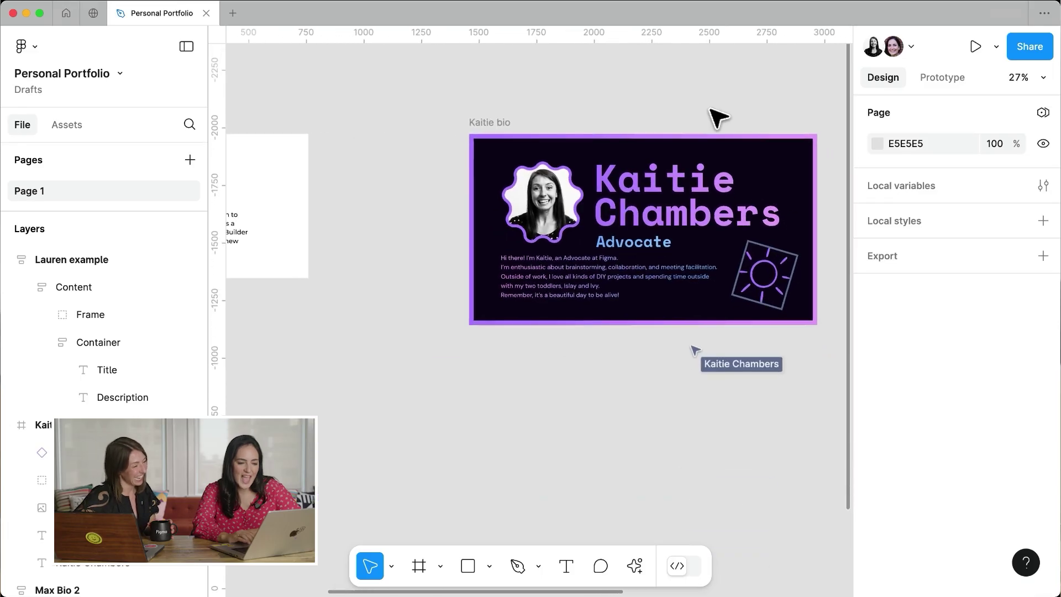
Pan to the Concept Artist bio and select its Content frame and oval picture frame
scroll(717, 116, "right", 8)
scroll(716, 116, "right", 5)
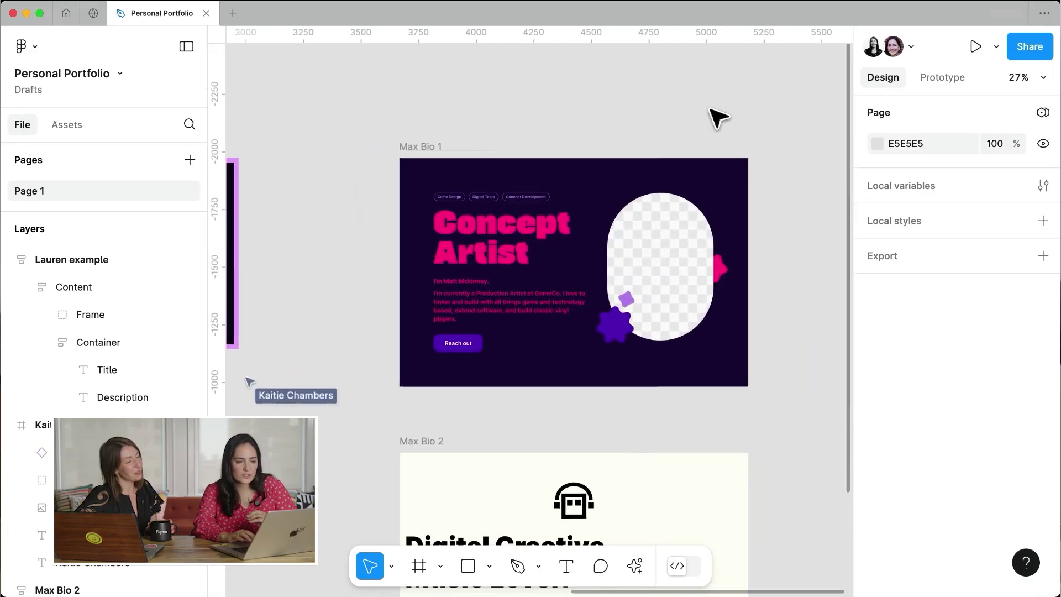
scroll(610, 245, "up", 5)
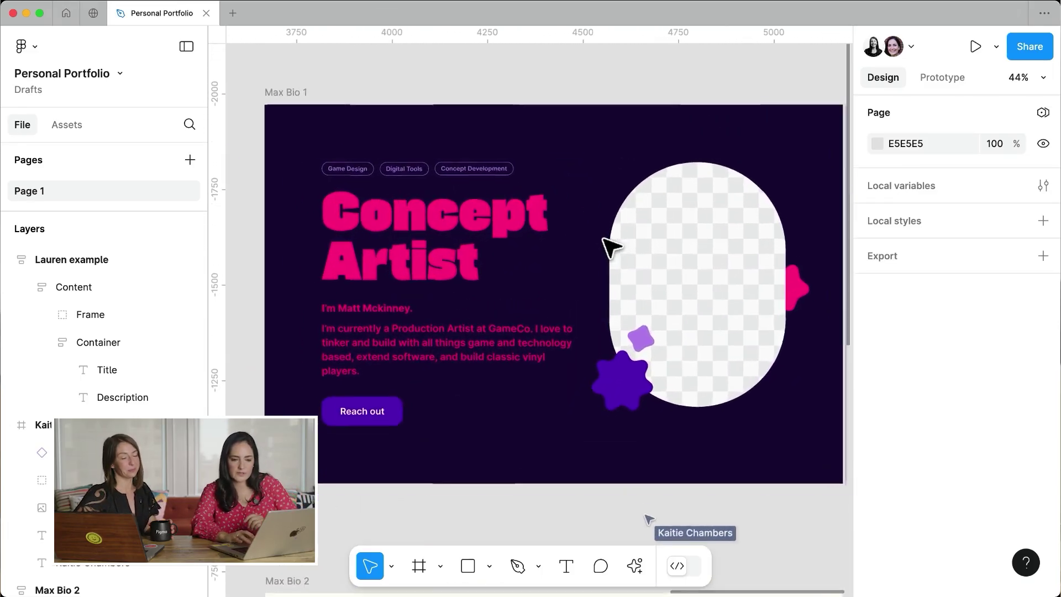
left_click(734, 213)
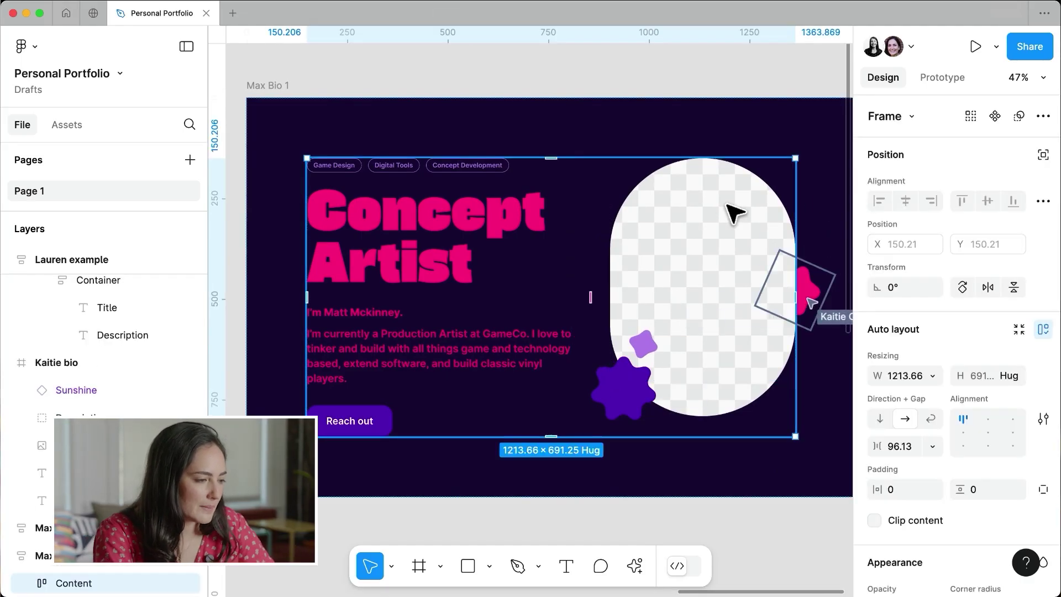
left_click(734, 213)
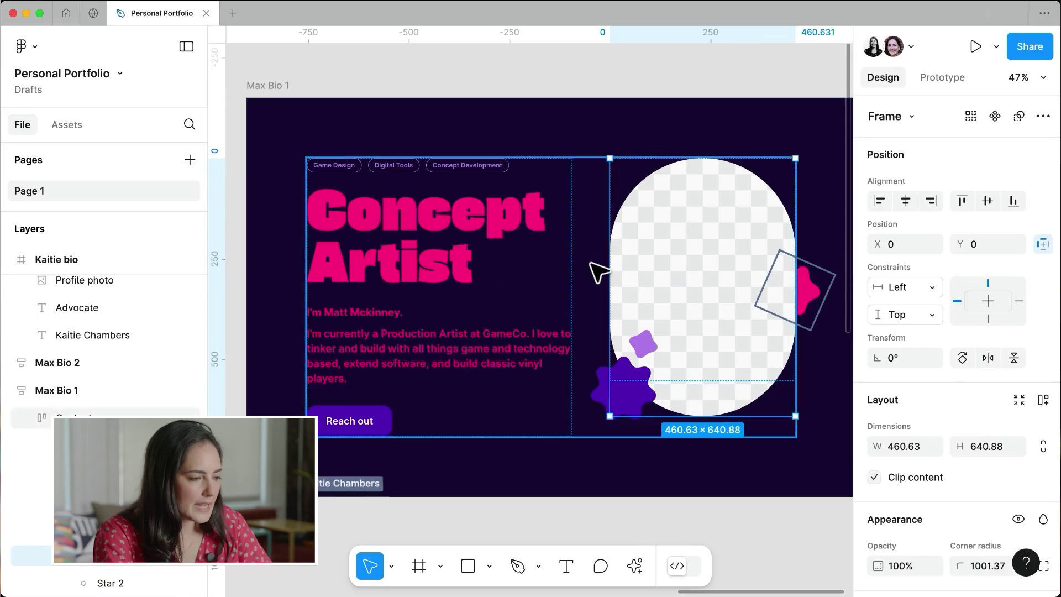
Select the purple star and the pink star on the oval, then scroll to Max Bio 2
scroll(353, 426, "up", 5)
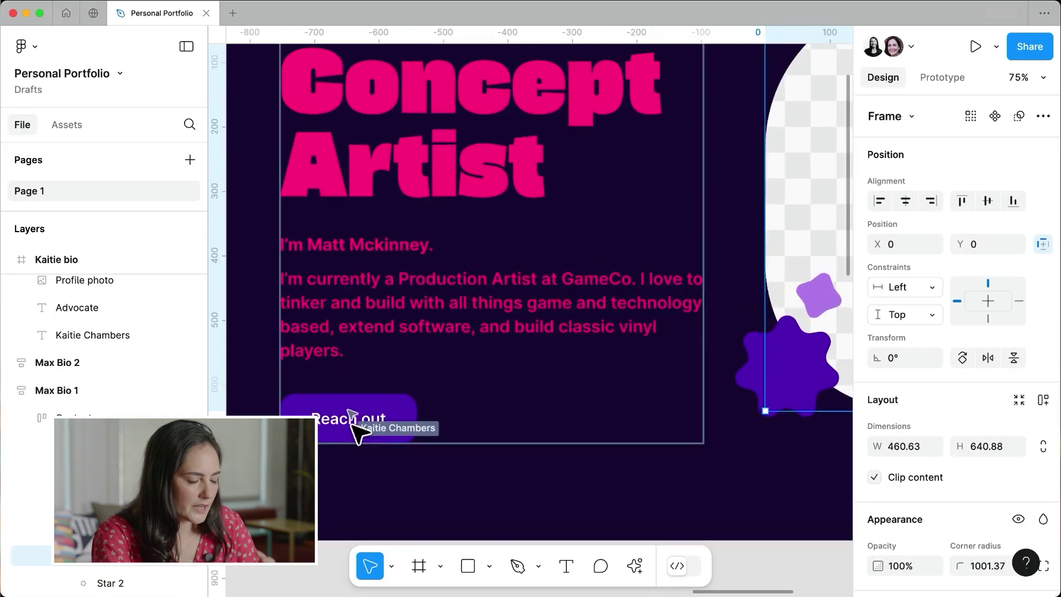
scroll(359, 434, "down", 6)
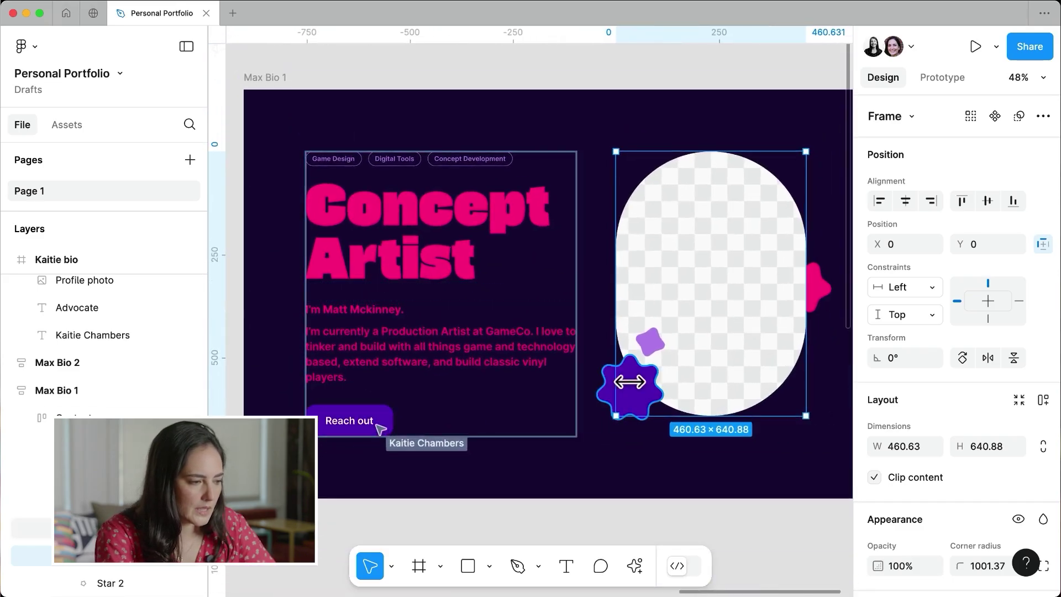
left_click(635, 388)
left_click(825, 287)
scroll(825, 287, "down", 10)
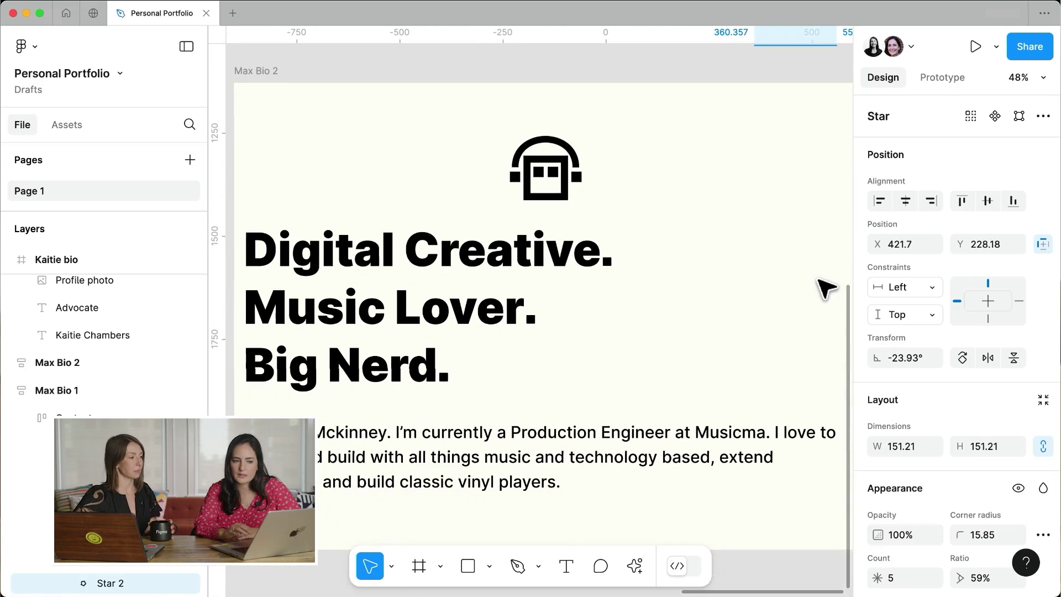
left_click(758, 201)
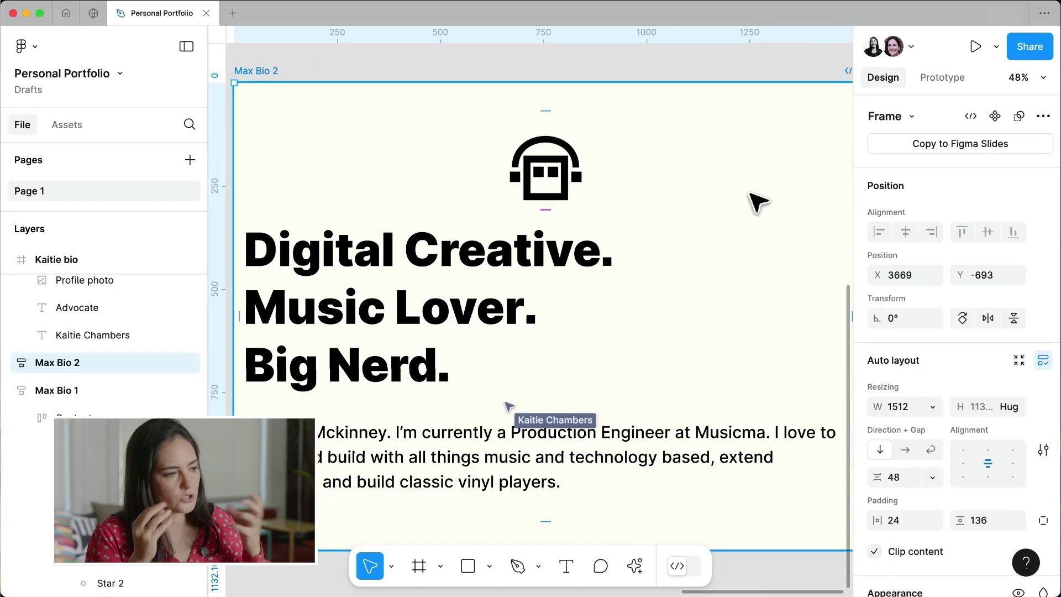
left_click(566, 185)
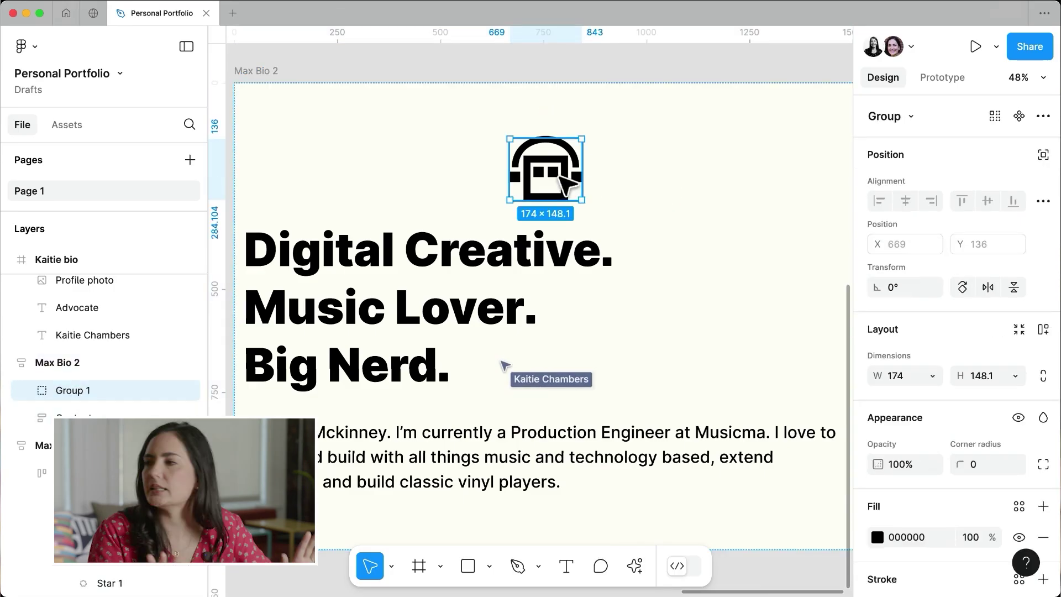
left_click(470, 310)
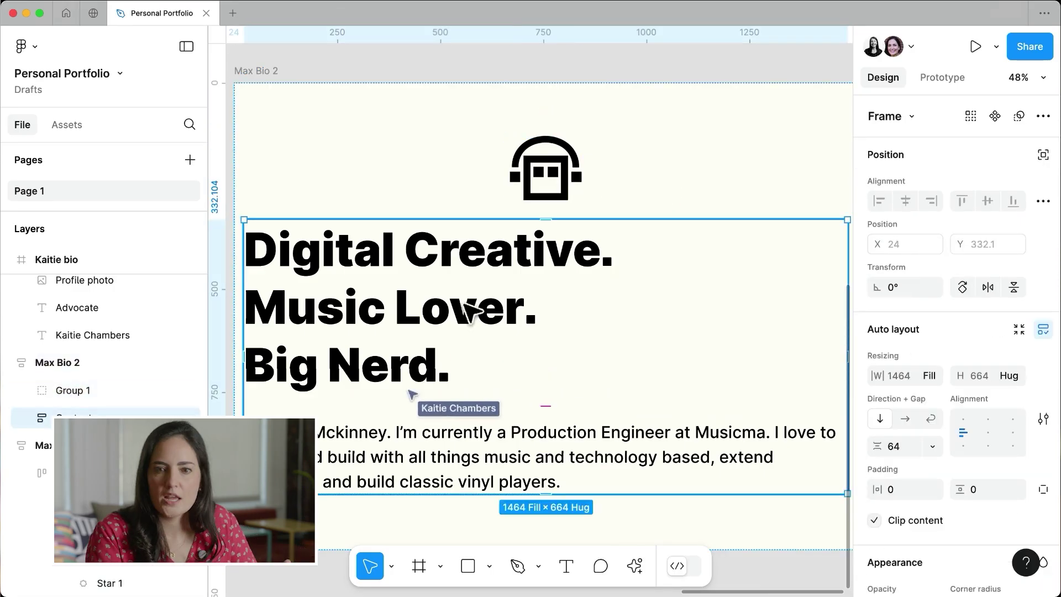
left_click(470, 309)
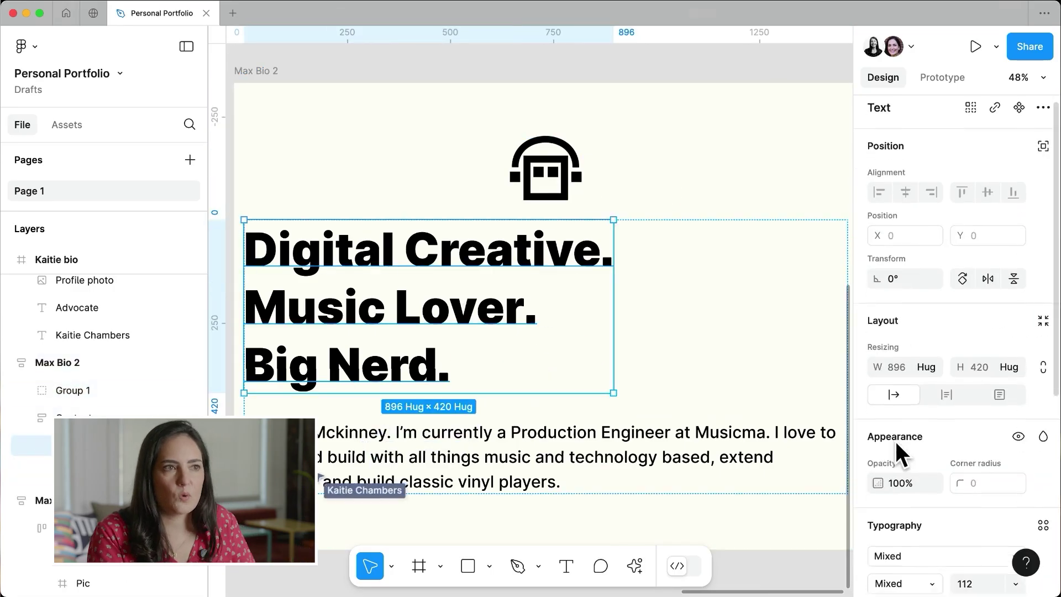
scroll(894, 440, "down", 3)
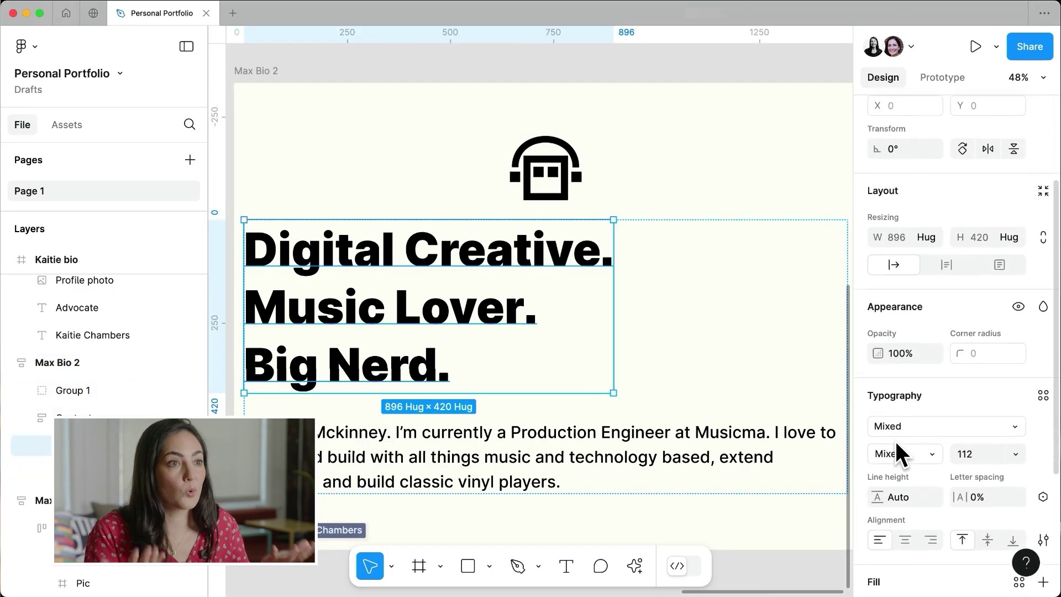
left_click(706, 358)
scroll(707, 358, "down", 3)
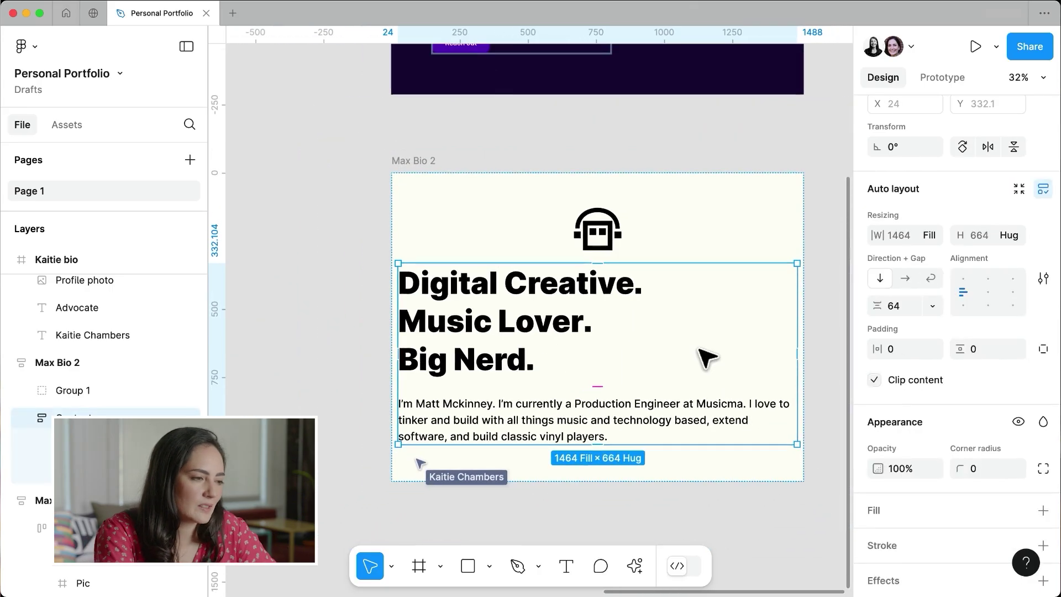